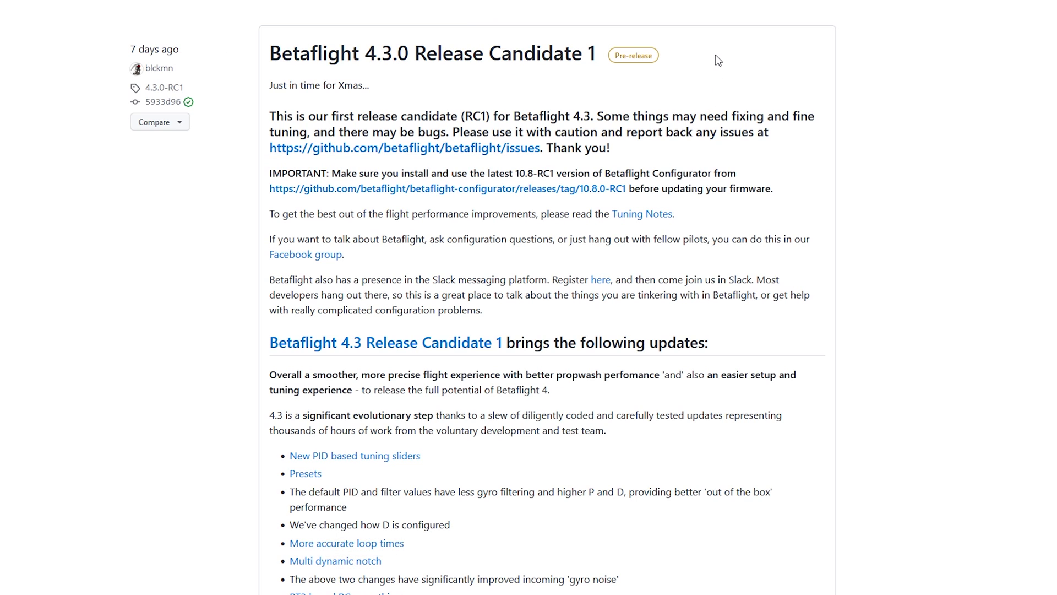
Step: Download betaflight-configurator-installer_10.8.0-RC1_win64.exe from the Configurator 10.8.0 RC1 GitHub release page
scroll(879, 227, "down", 1)
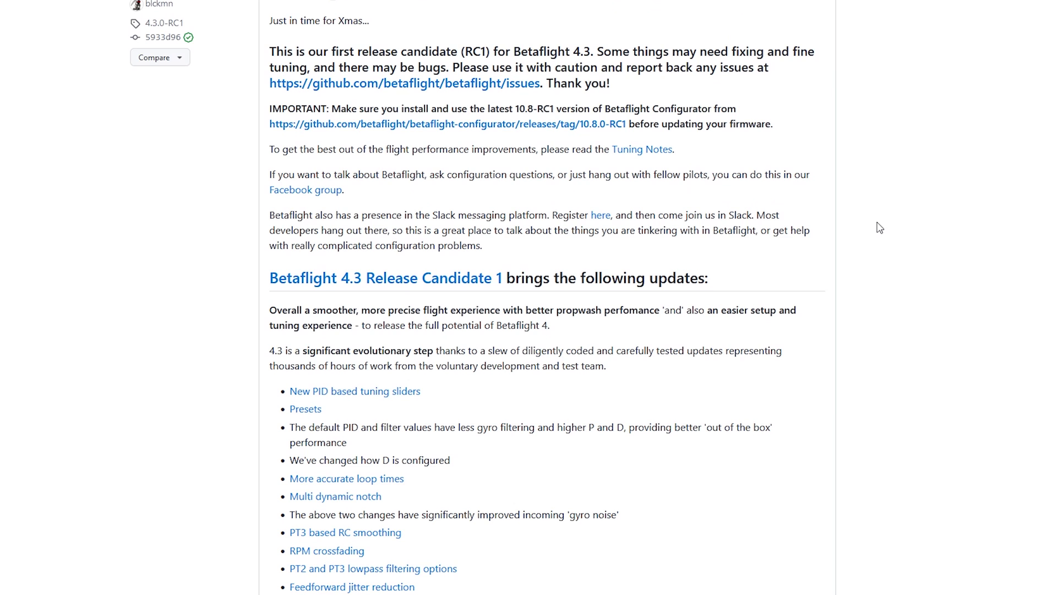
left_click(600, 126)
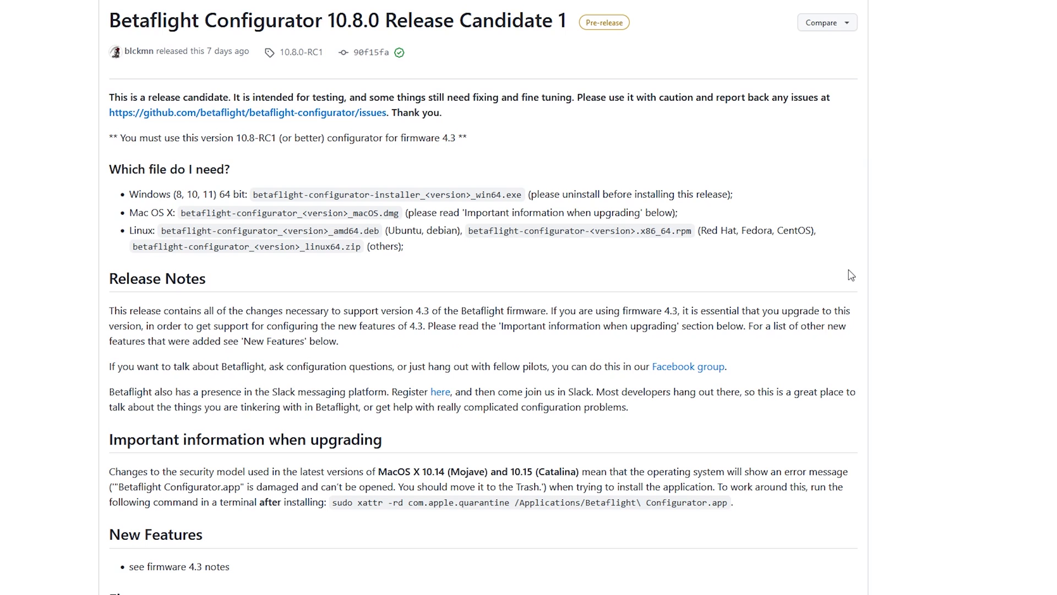
scroll(850, 275, "down", 6)
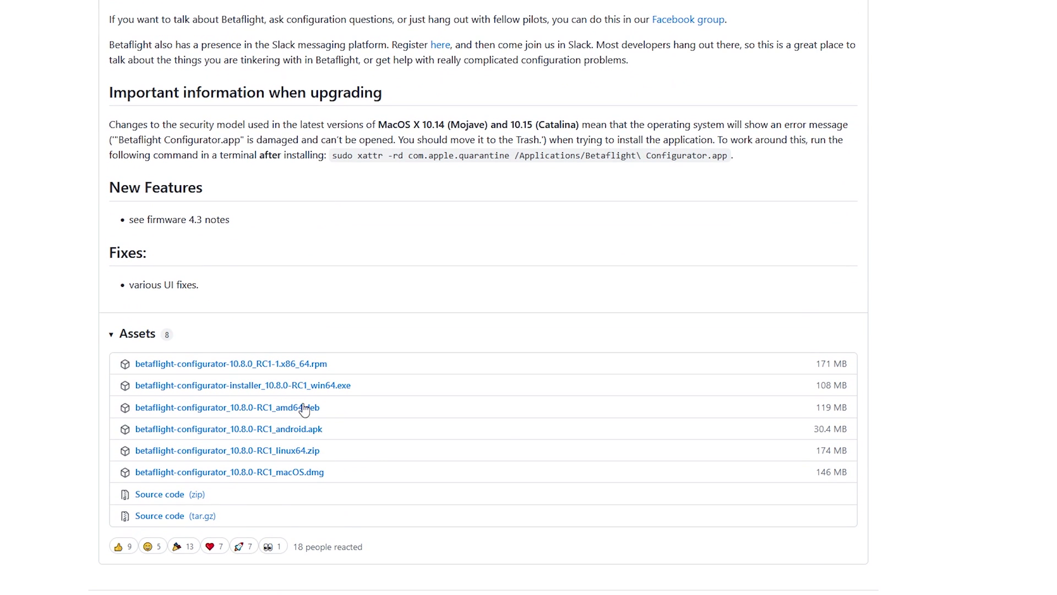
left_click(309, 392)
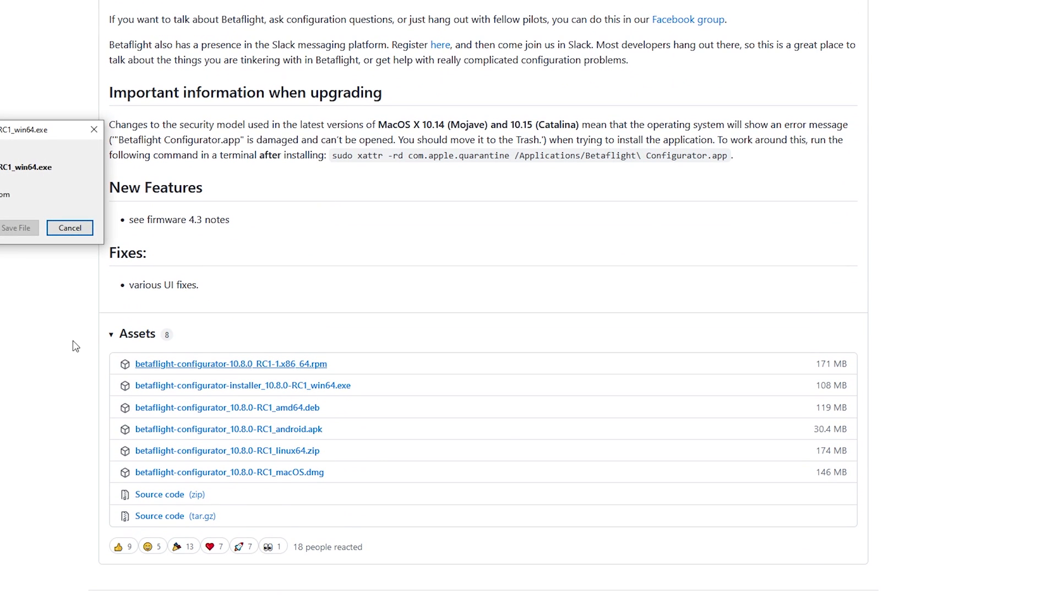
left_click(13, 233)
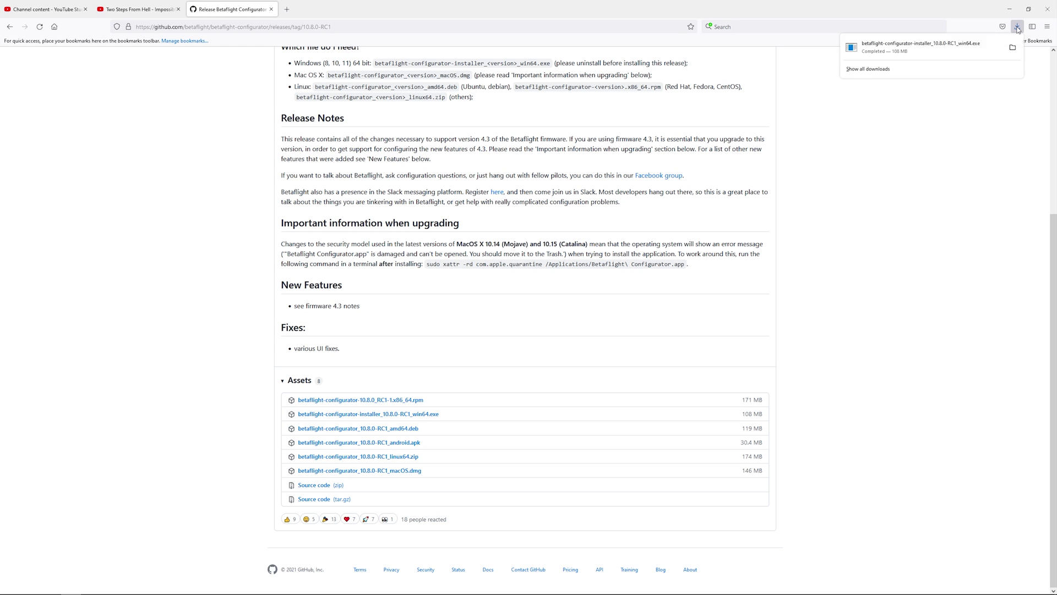
Step: Run the installer past the SmartScreen block, choosing Install for me only and confirming the language
left_click(911, 50)
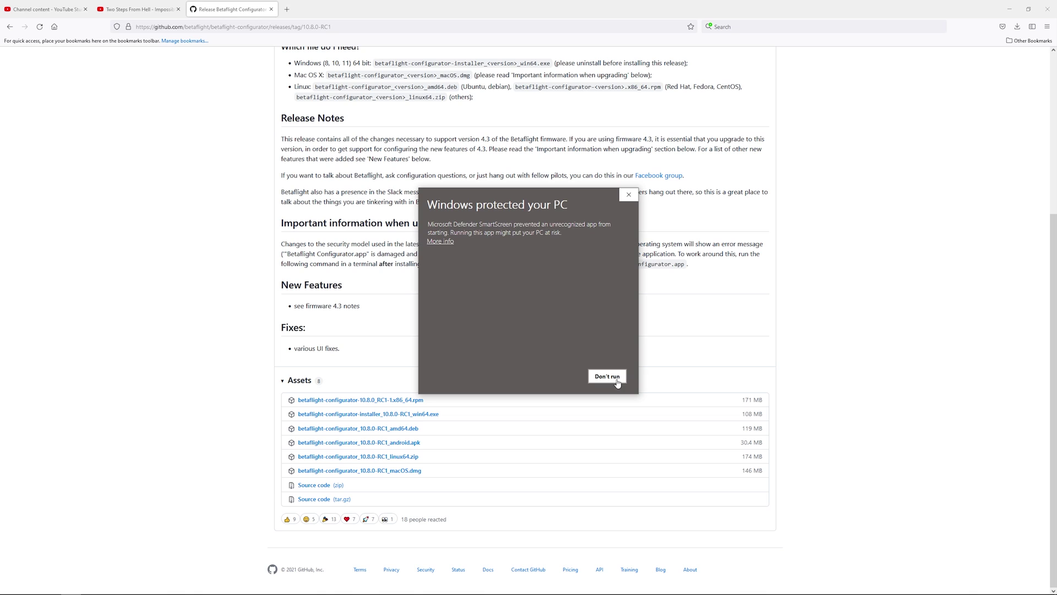
left_click(440, 242)
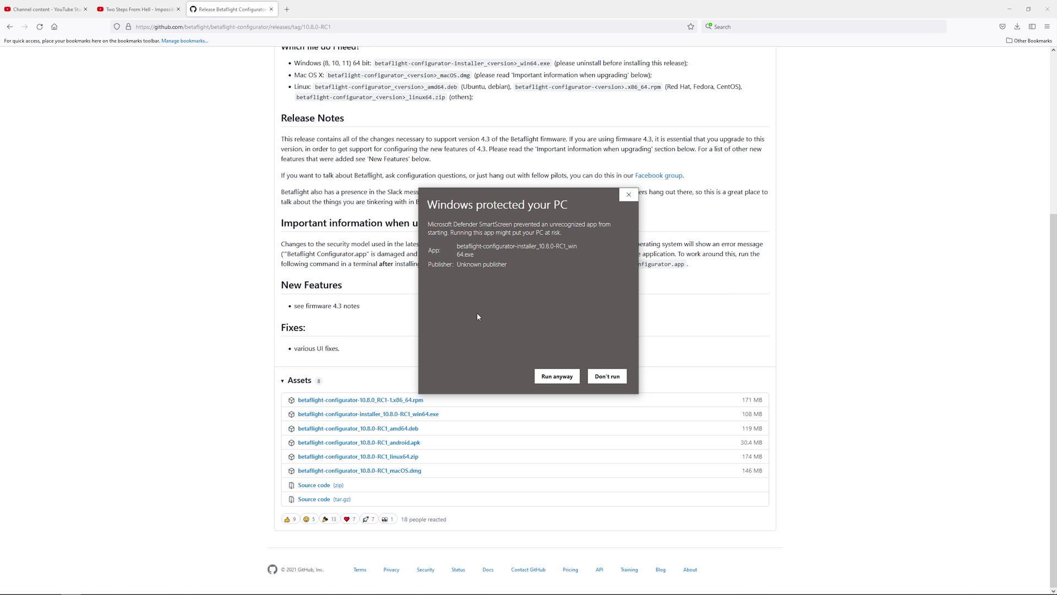
left_click(559, 377)
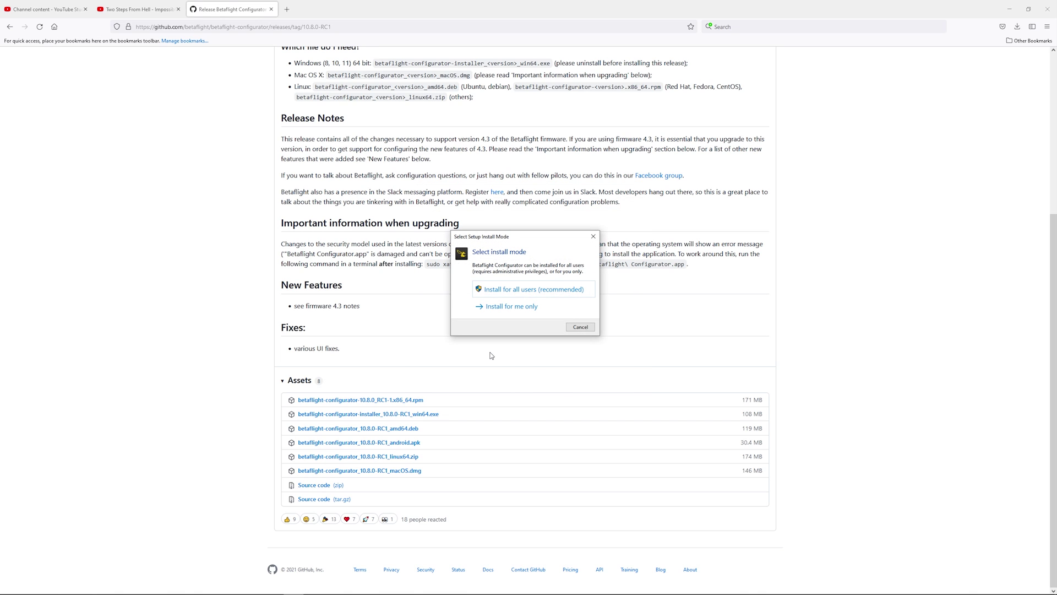
left_click(498, 306)
left_click(544, 324)
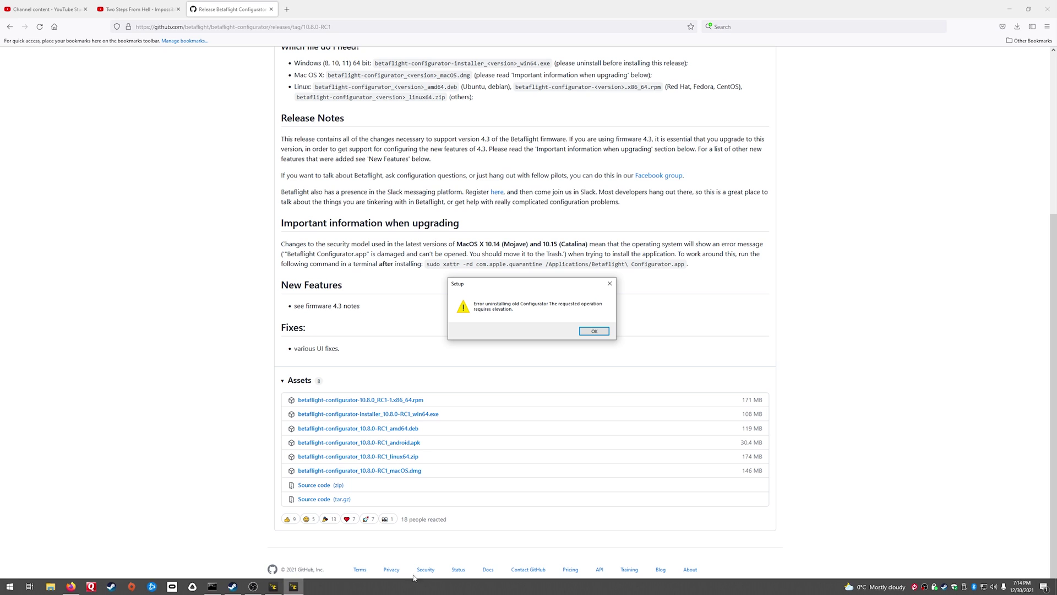
Step: Close the old Configurator, rerun the installer for the current user, and dismiss the uninstall error
left_click(273, 586)
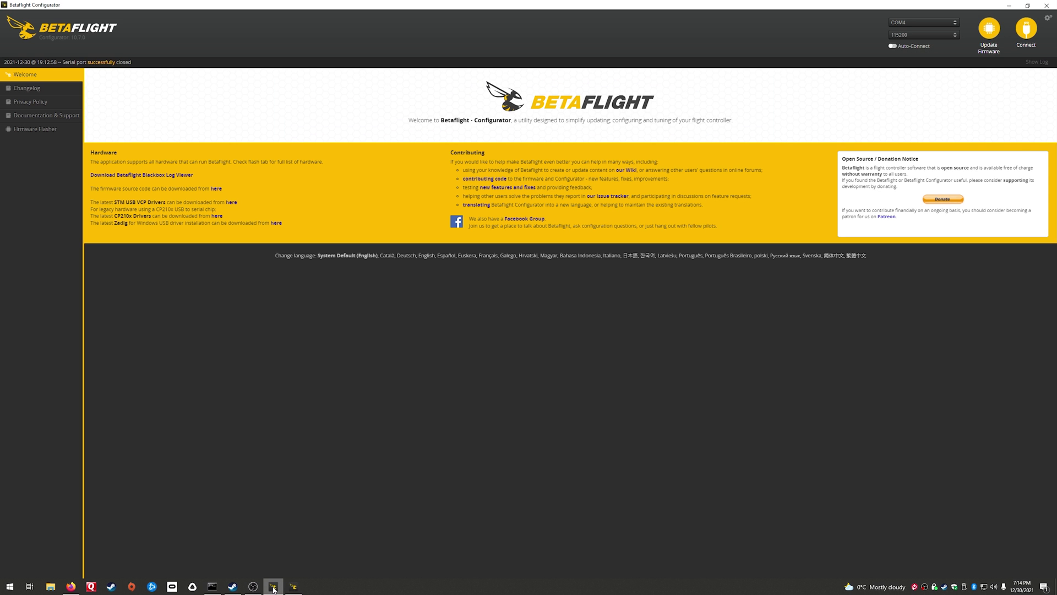
left_click(1048, 7)
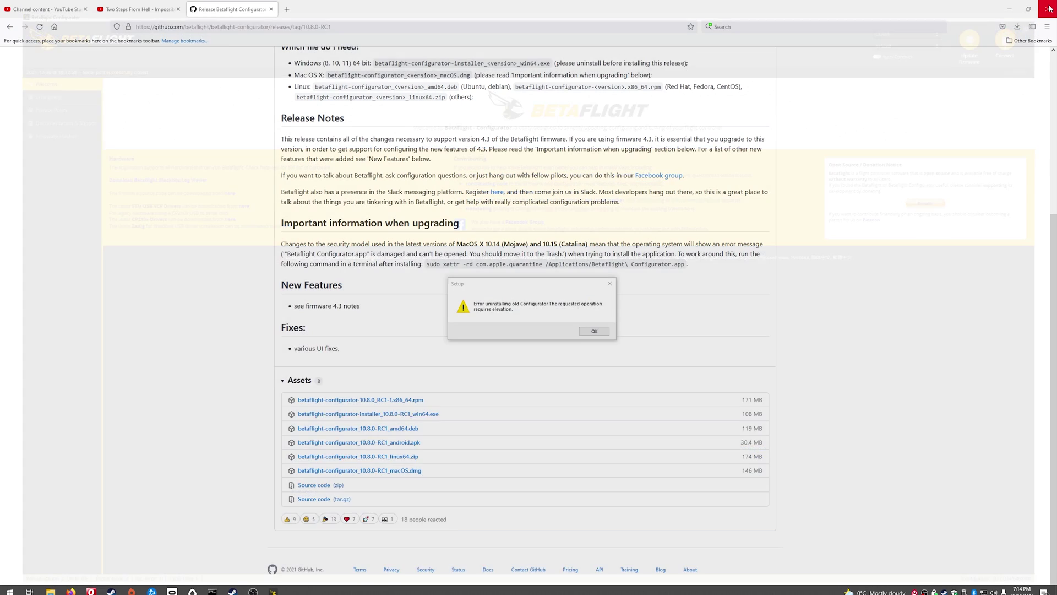
left_click(595, 331)
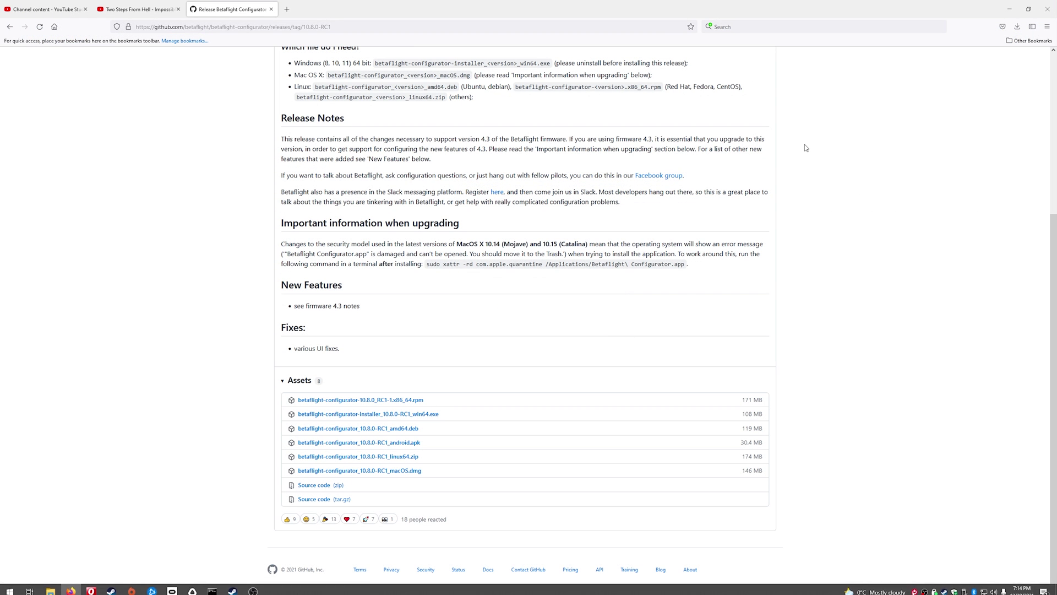
left_click(1017, 26)
left_click(943, 49)
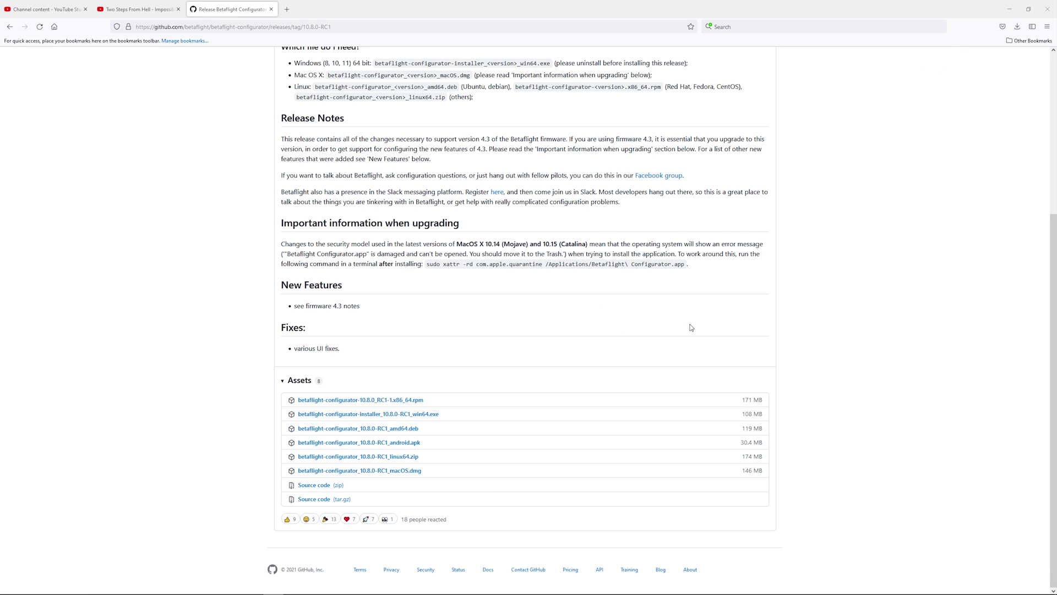
left_click(506, 305)
left_click(544, 323)
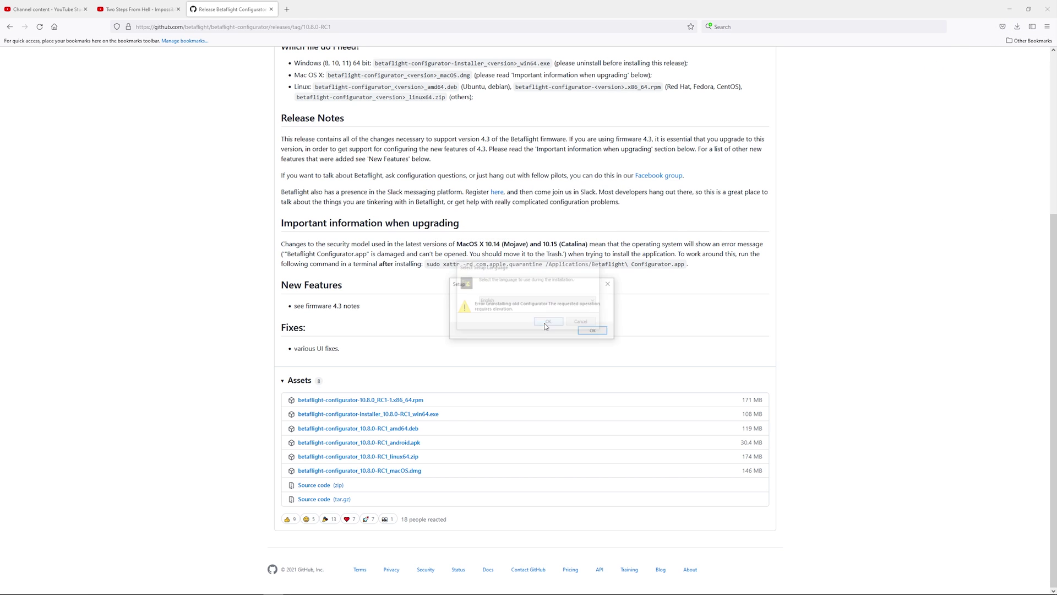
key("Return")
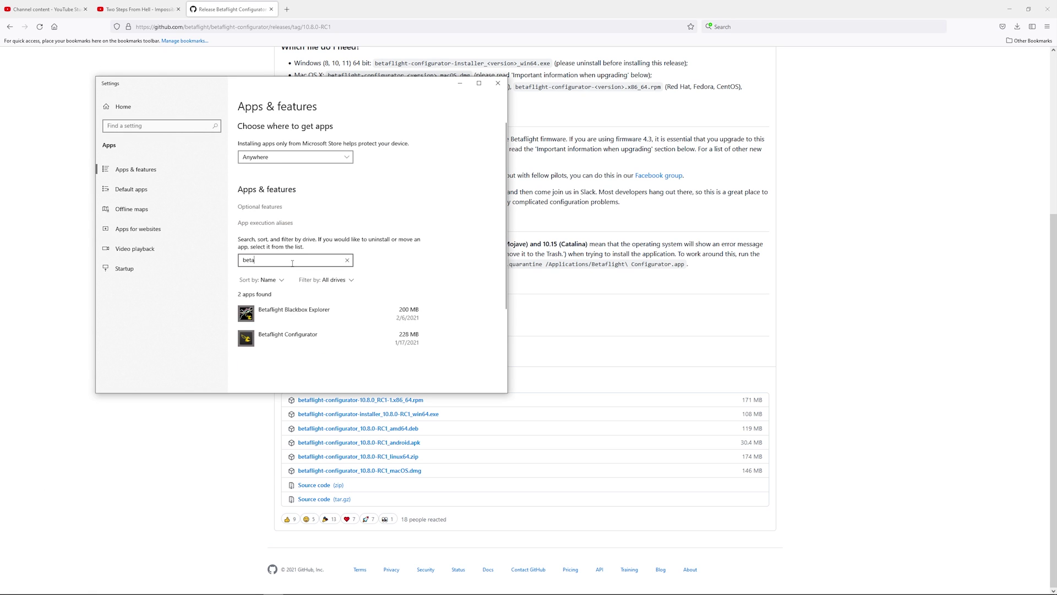
Step: Uninstall the old Betaflight Configurator from Windows installed apps
left_click(297, 337)
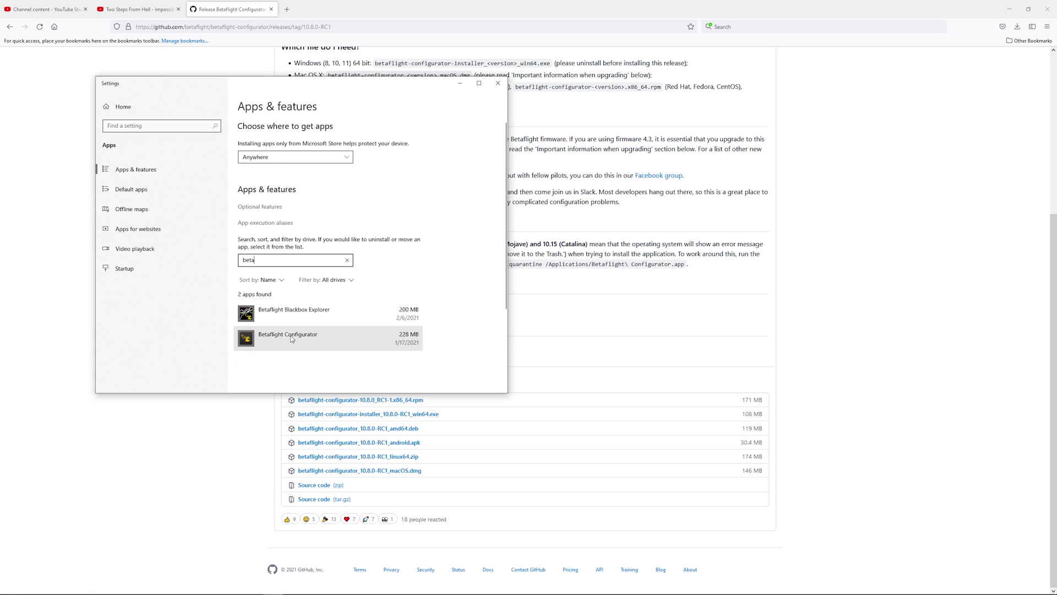
left_click(400, 372)
left_click(436, 352)
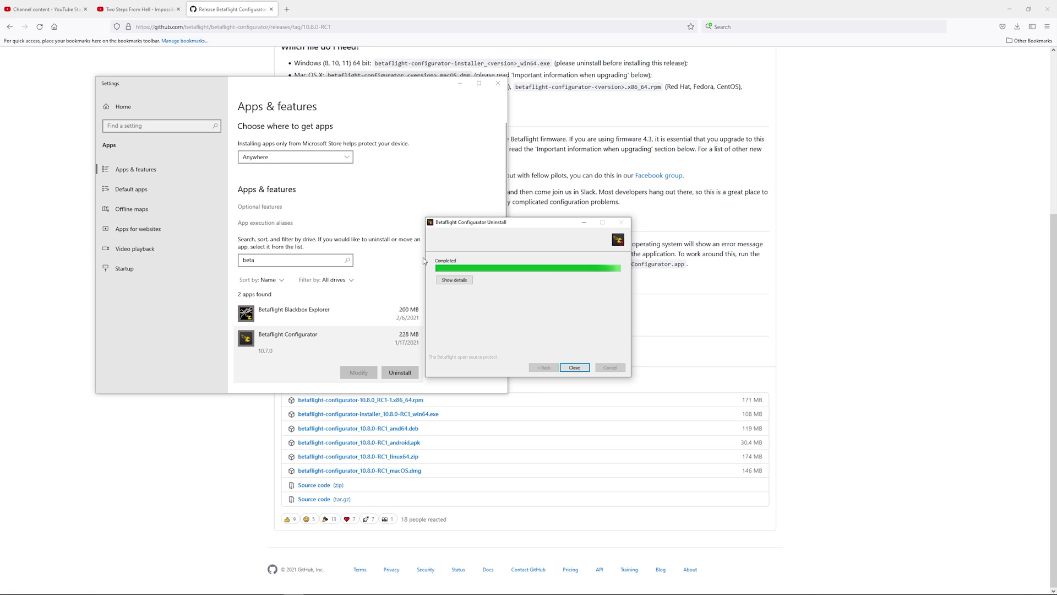
left_click(575, 369)
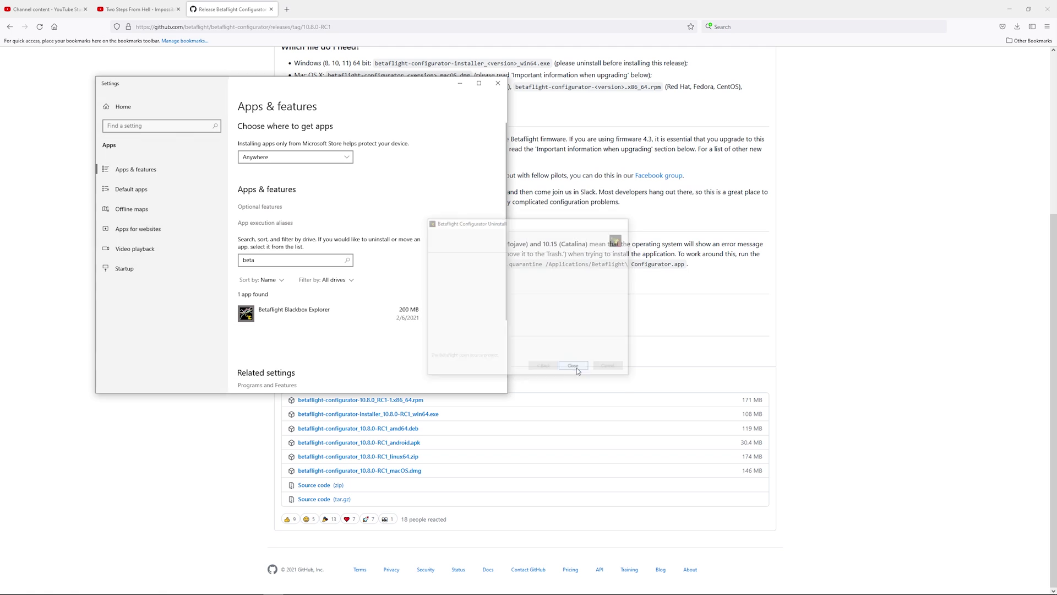
left_click(497, 83)
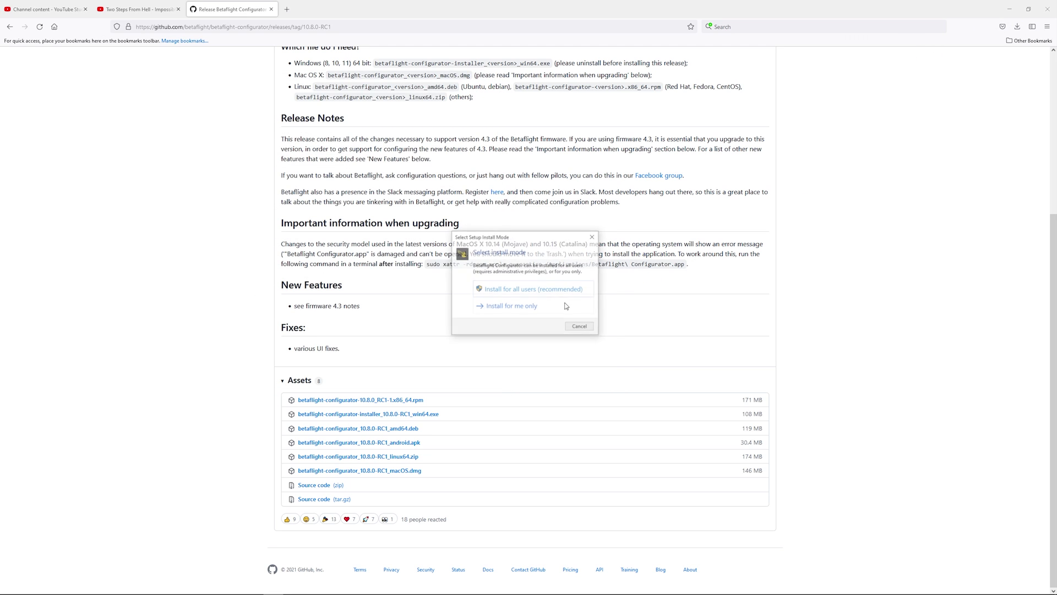
Step: Complete the 10.8.0 RC1 setup, accepting the licence and launching the configurator on finish
left_click(523, 306)
left_click(551, 323)
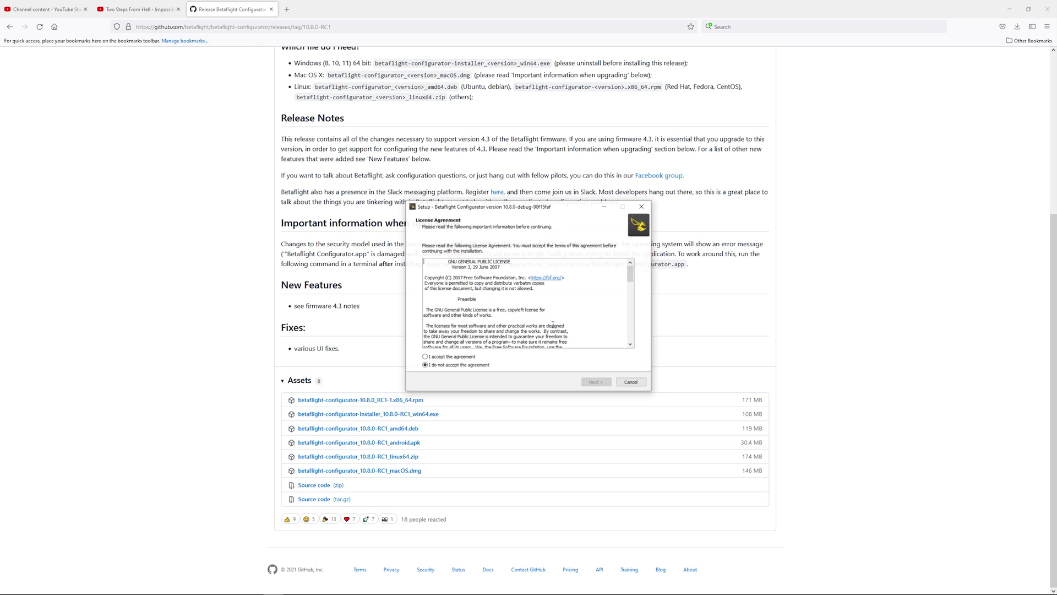
left_click(451, 358)
left_click(603, 384)
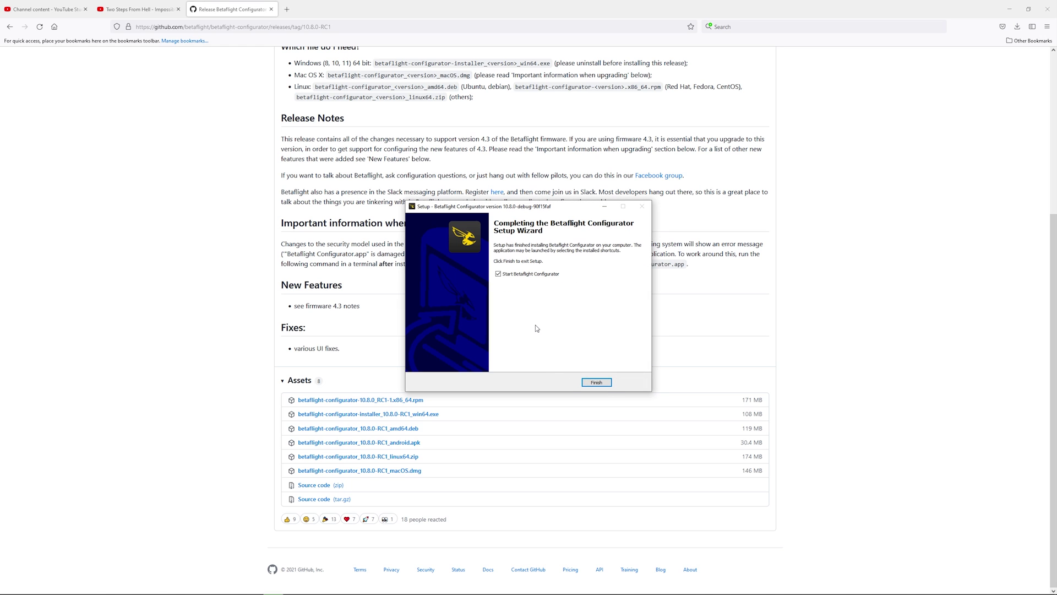
left_click(597, 383)
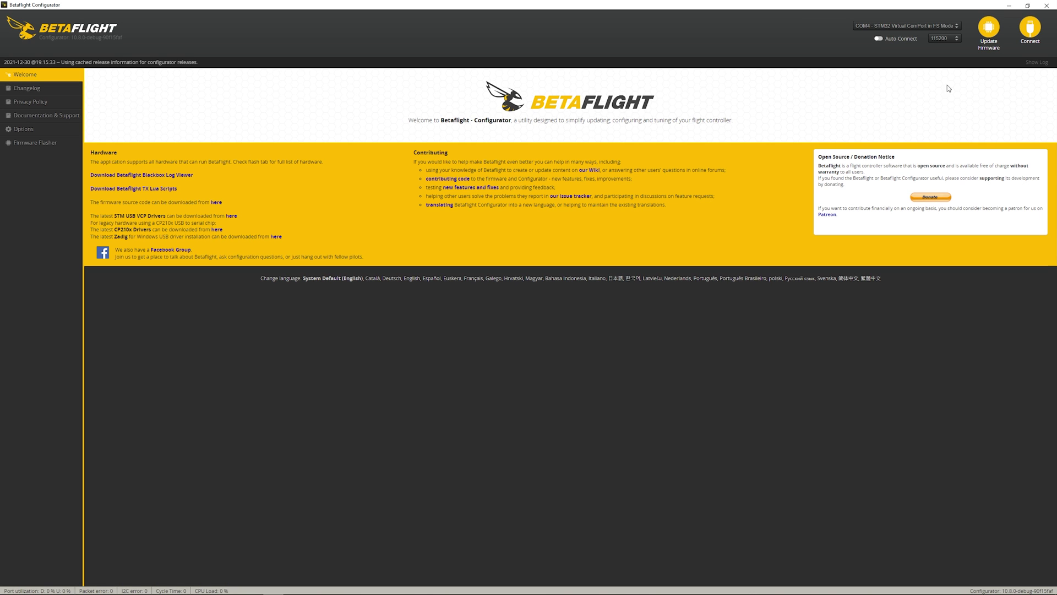
Step: Load 4.3.0-RC1 firmware for IFLIGHT_F722_TWING online, with Release And Release Candidate builds enabled
left_click(989, 26)
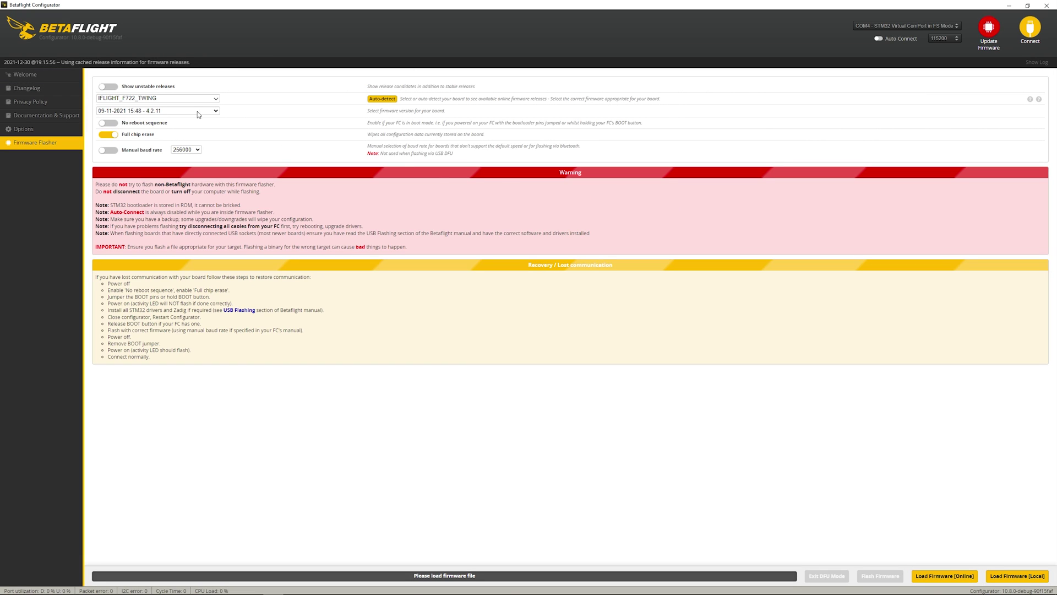
left_click(197, 111)
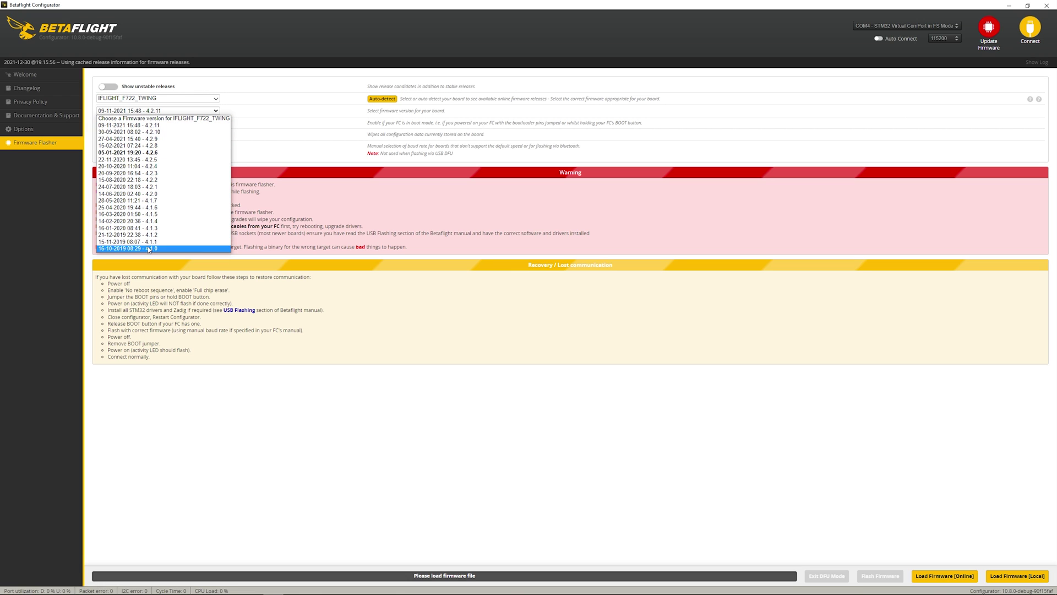
left_click(290, 102)
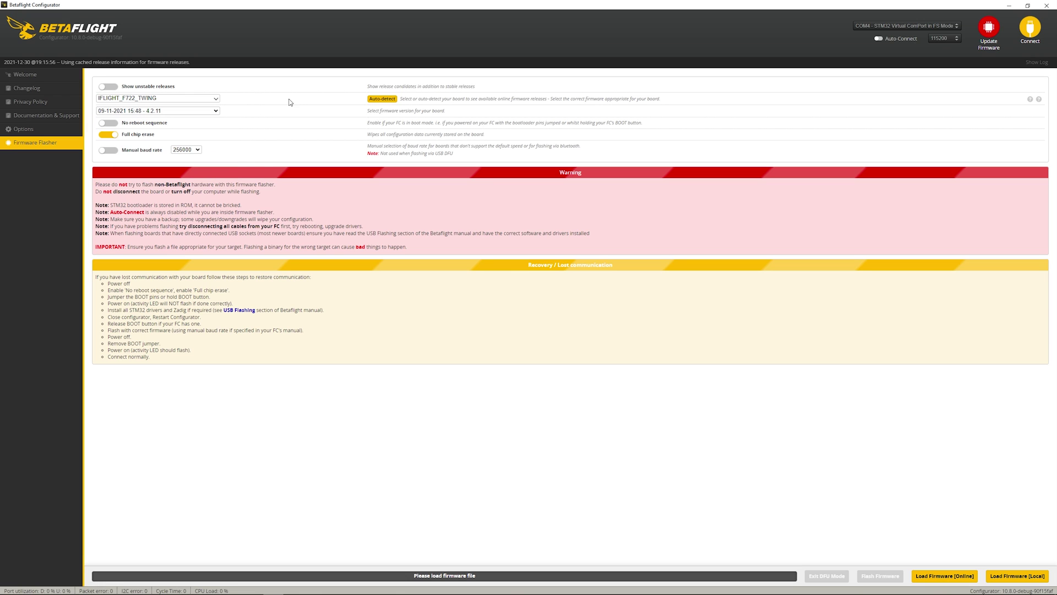
left_click(108, 87)
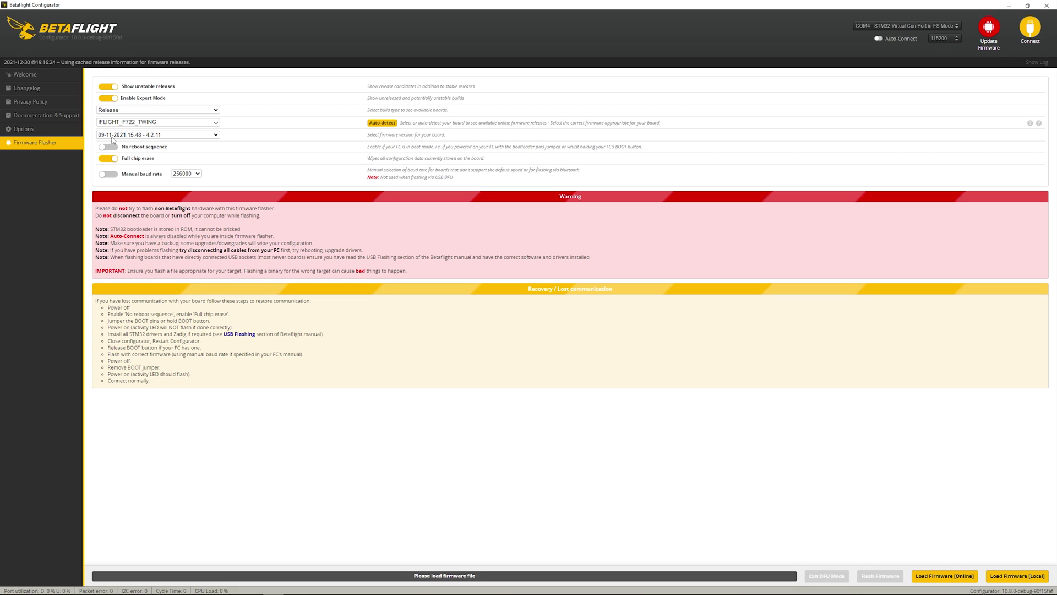
left_click(126, 110)
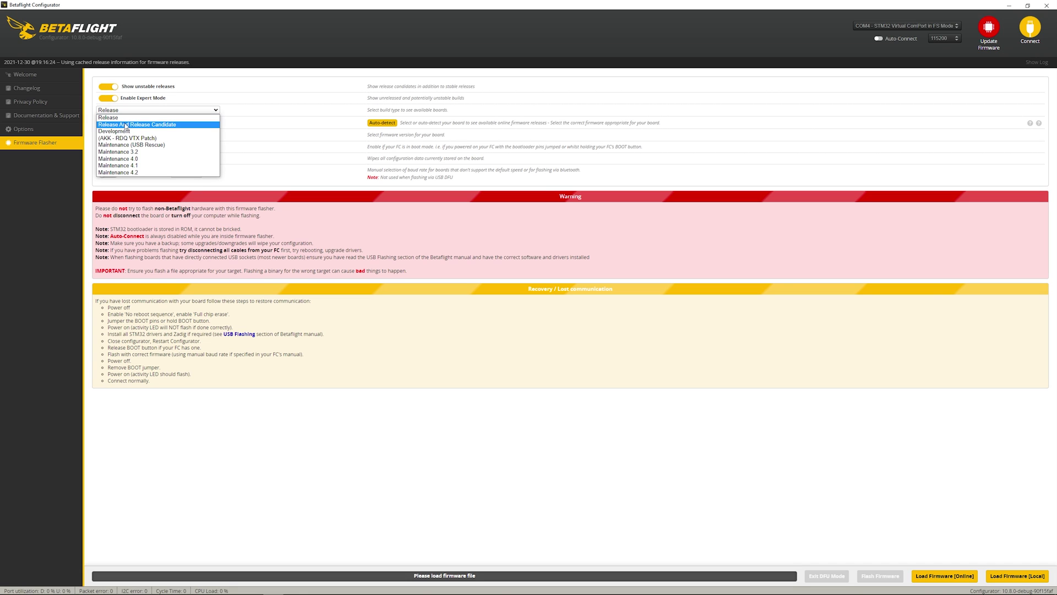
left_click(163, 125)
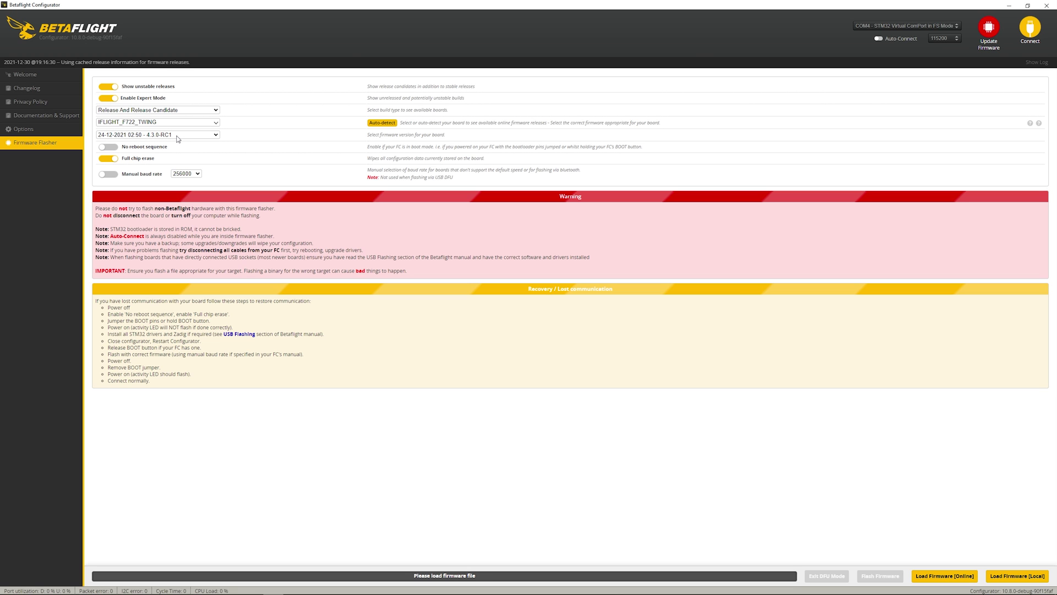
left_click(944, 575)
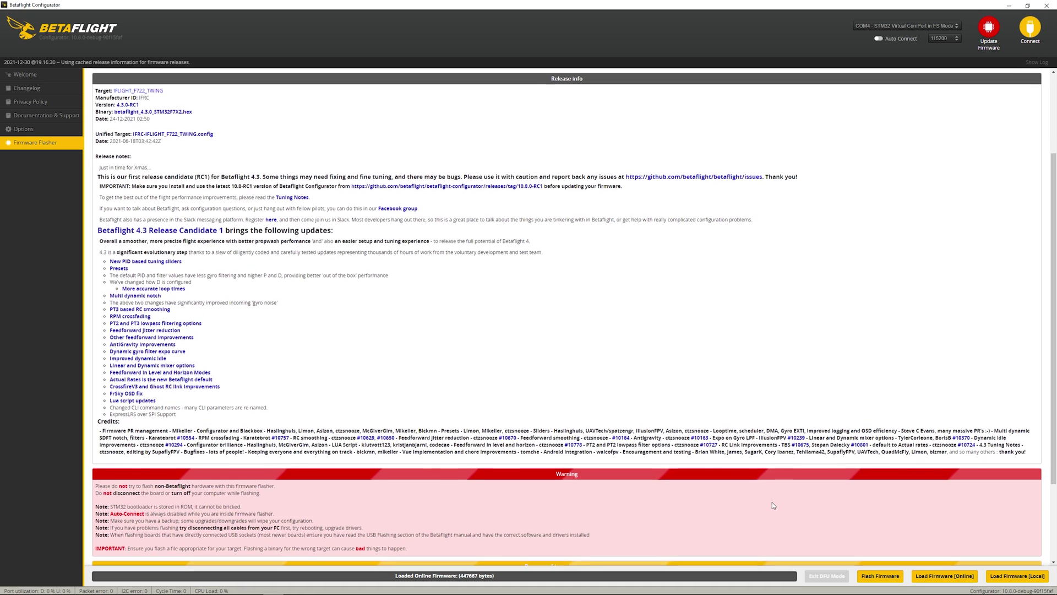
Step: Flash 4.3.0-RC1 to the board, reconnect, and apply the custom defaults
left_click(860, 576)
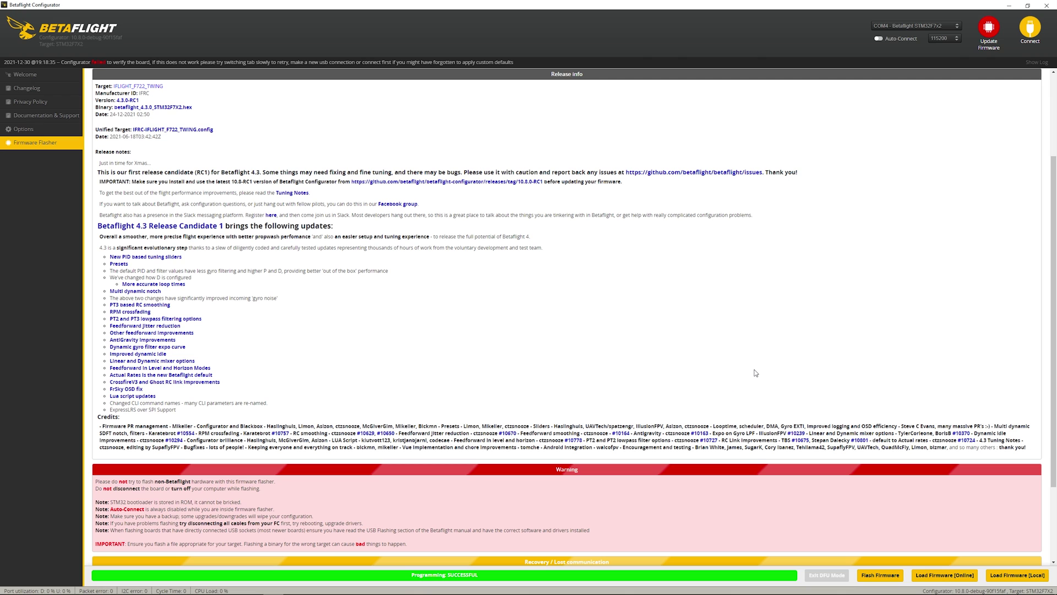
left_click(1029, 27)
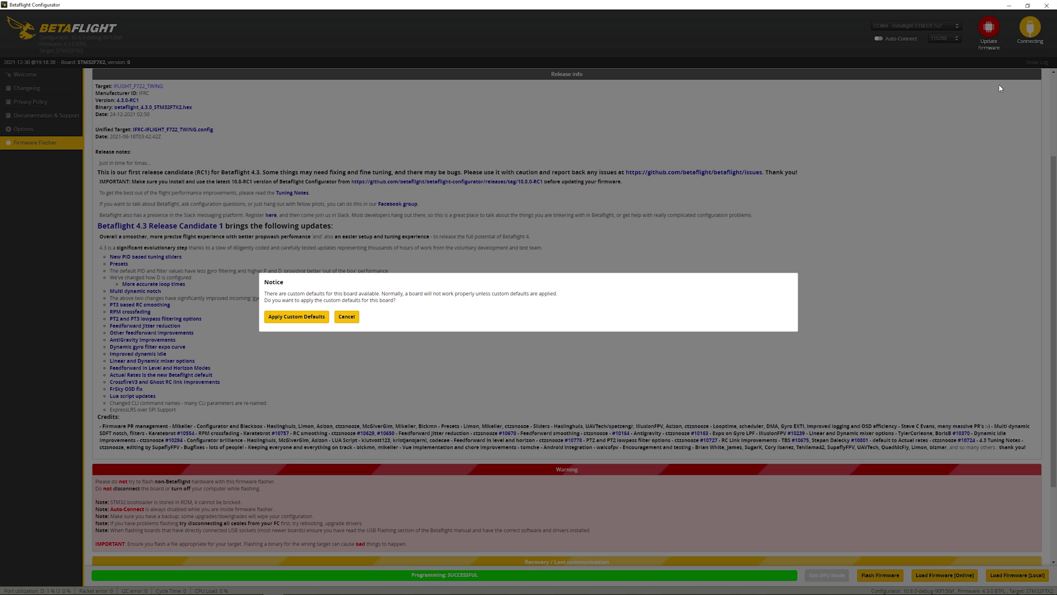
left_click(297, 317)
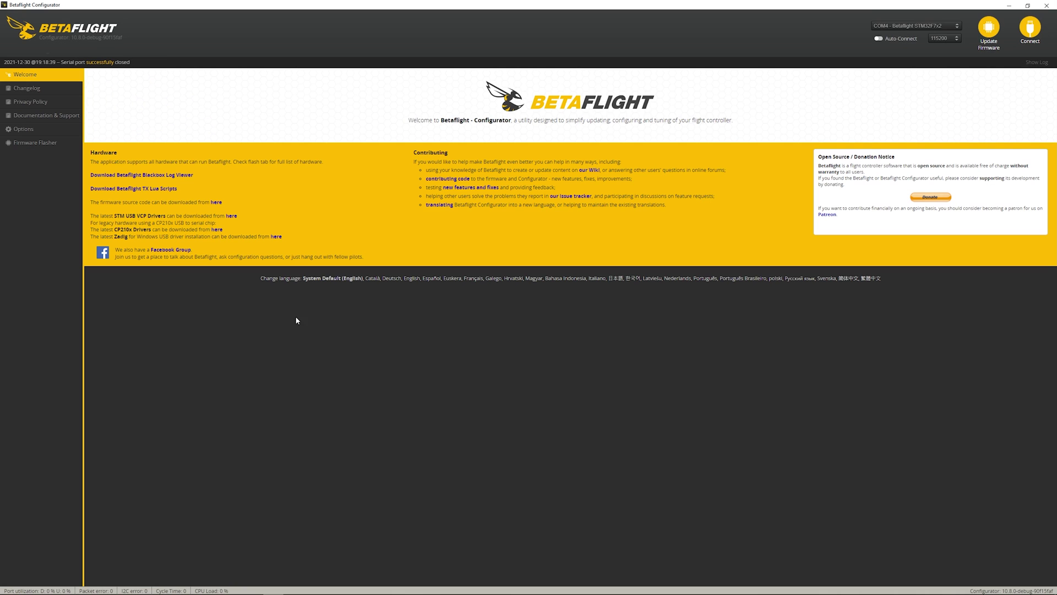
Step: Connect to the flight controller, dismiss the accelerometer warning, and review the Ports and Configuration tabs
left_click(1029, 28)
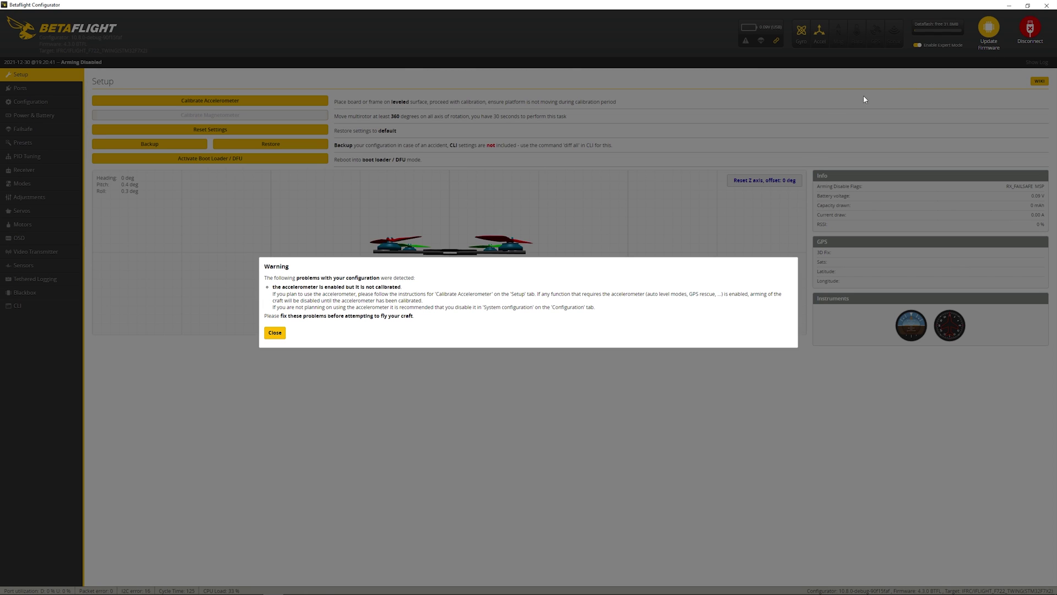
left_click(275, 332)
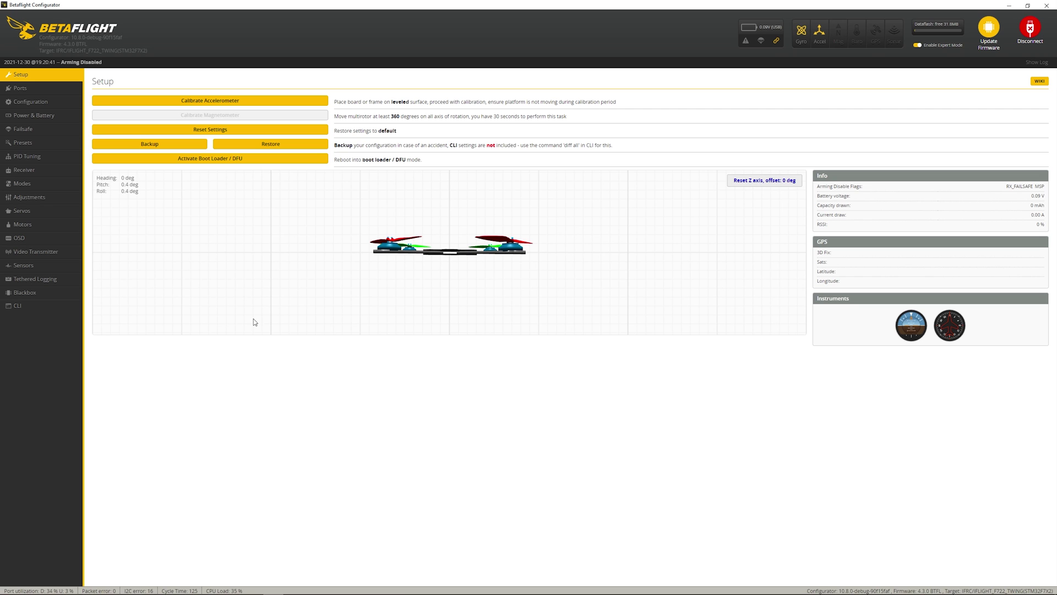
left_click(26, 90)
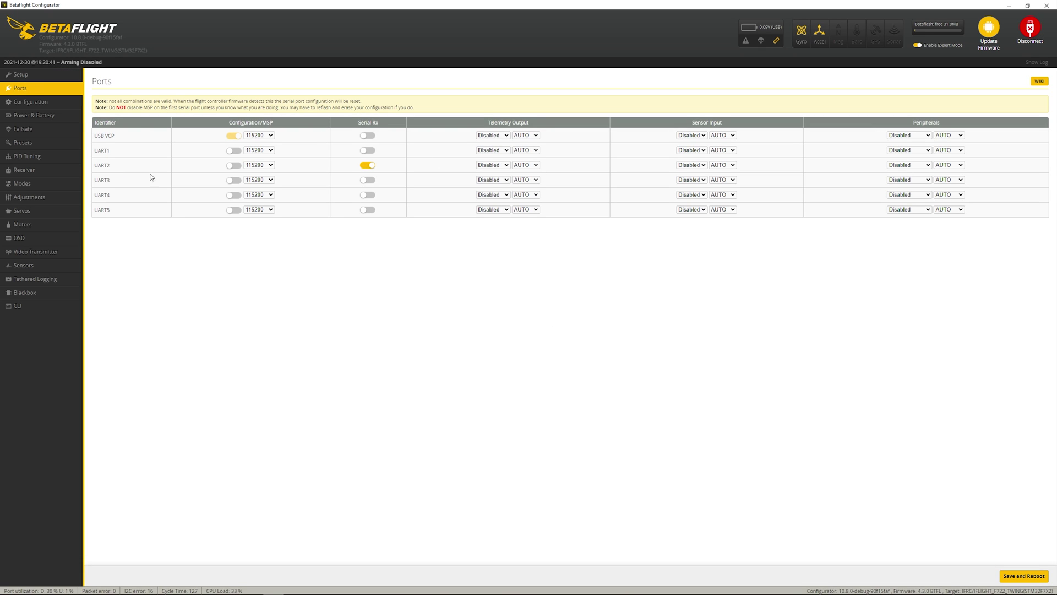
left_click(42, 106)
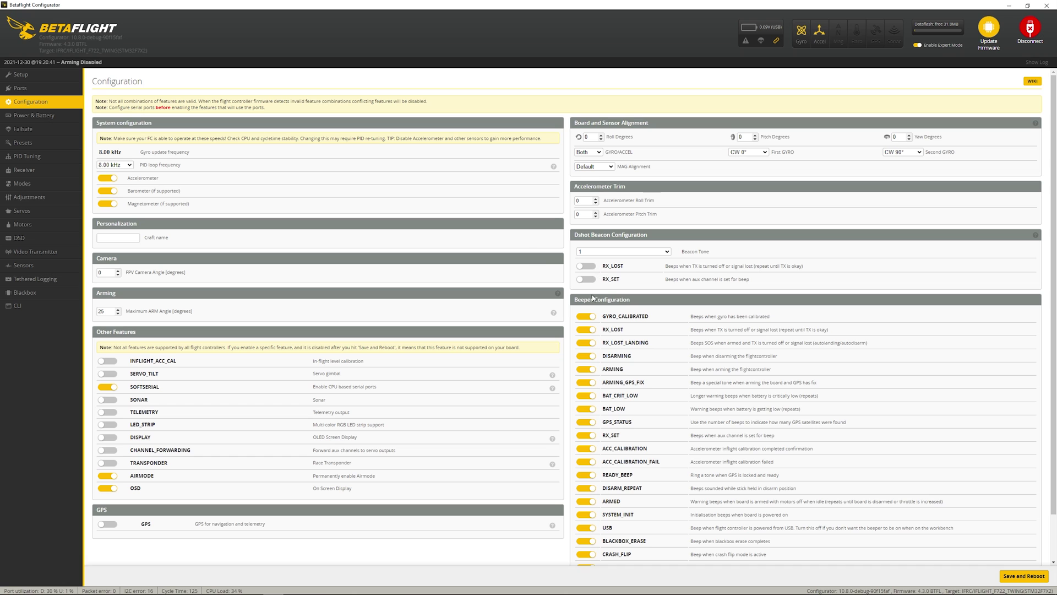
scroll(563, 363, "down", 1)
scroll(564, 363, "up", 1)
Step: Review the Power & Battery, Failsafe, PID Tuning, Receiver, Modes, Adjustments, Servos and Motors tabs
left_click(24, 116)
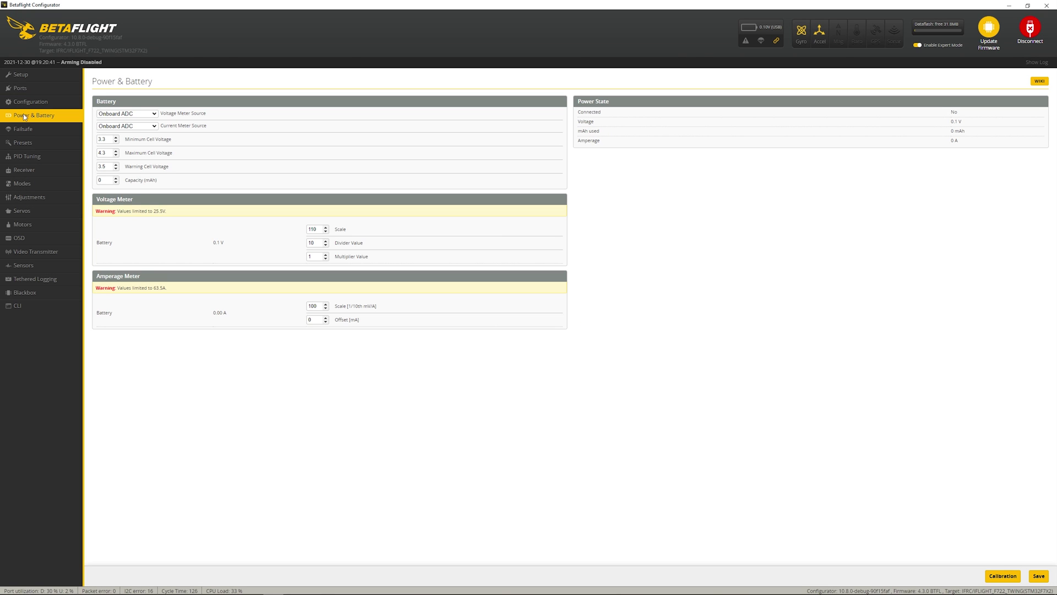
left_click(25, 129)
left_click(27, 157)
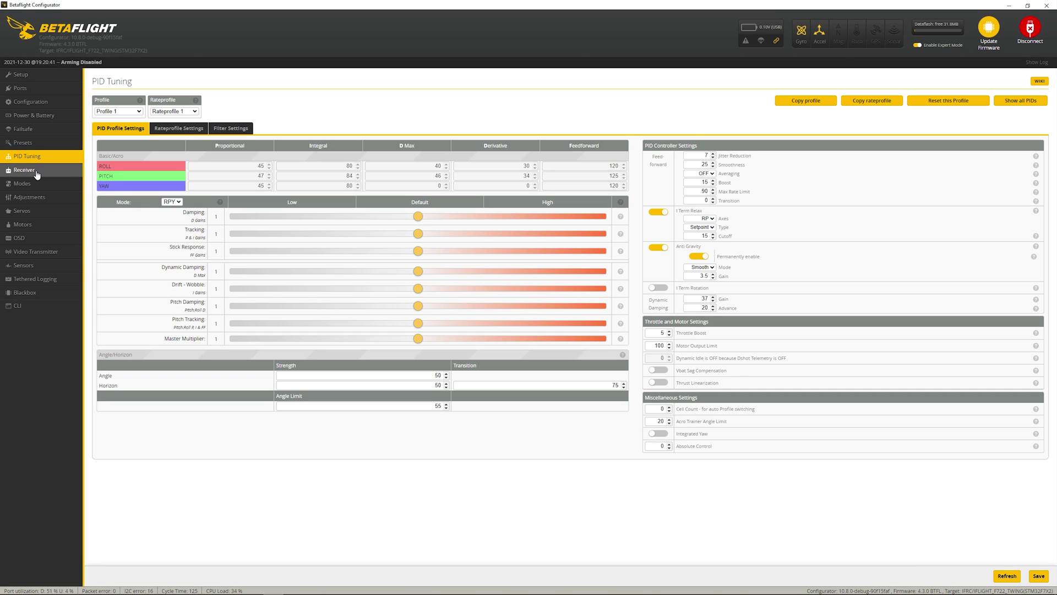
left_click(24, 170)
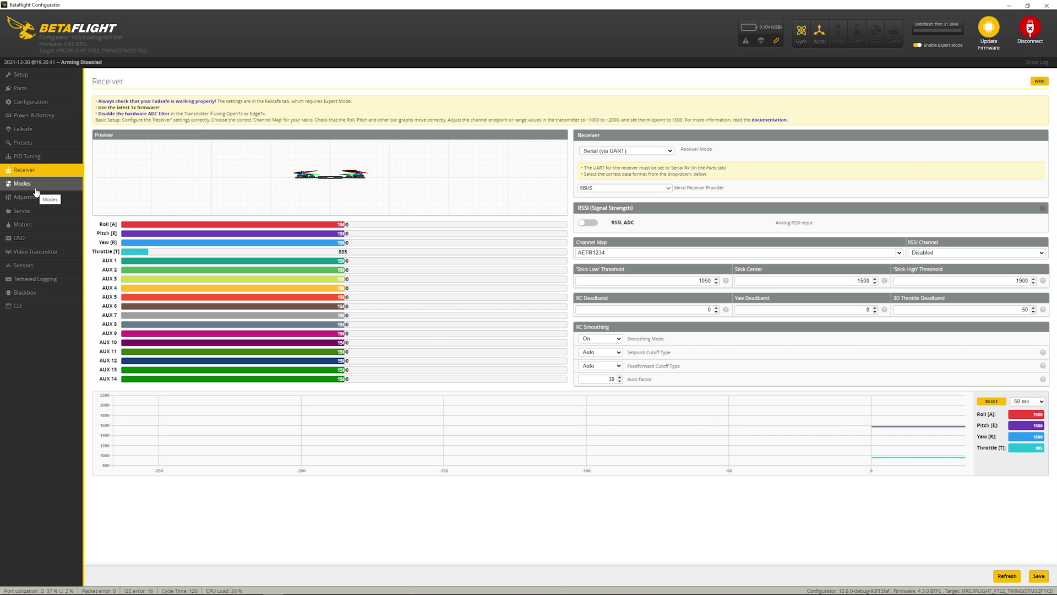
left_click(36, 189)
left_click(36, 202)
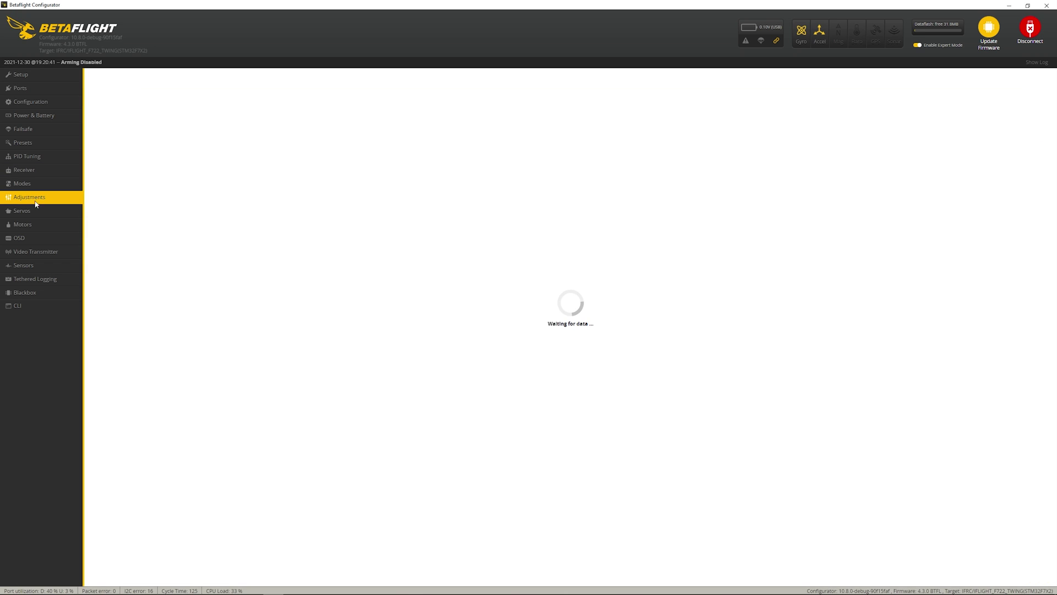
left_click(35, 215)
left_click(33, 229)
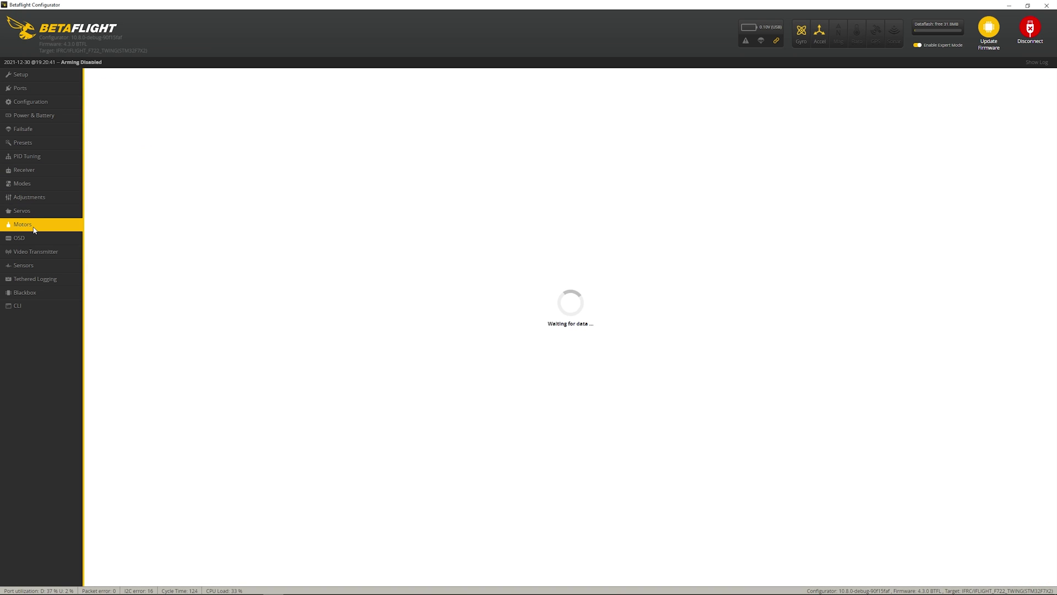